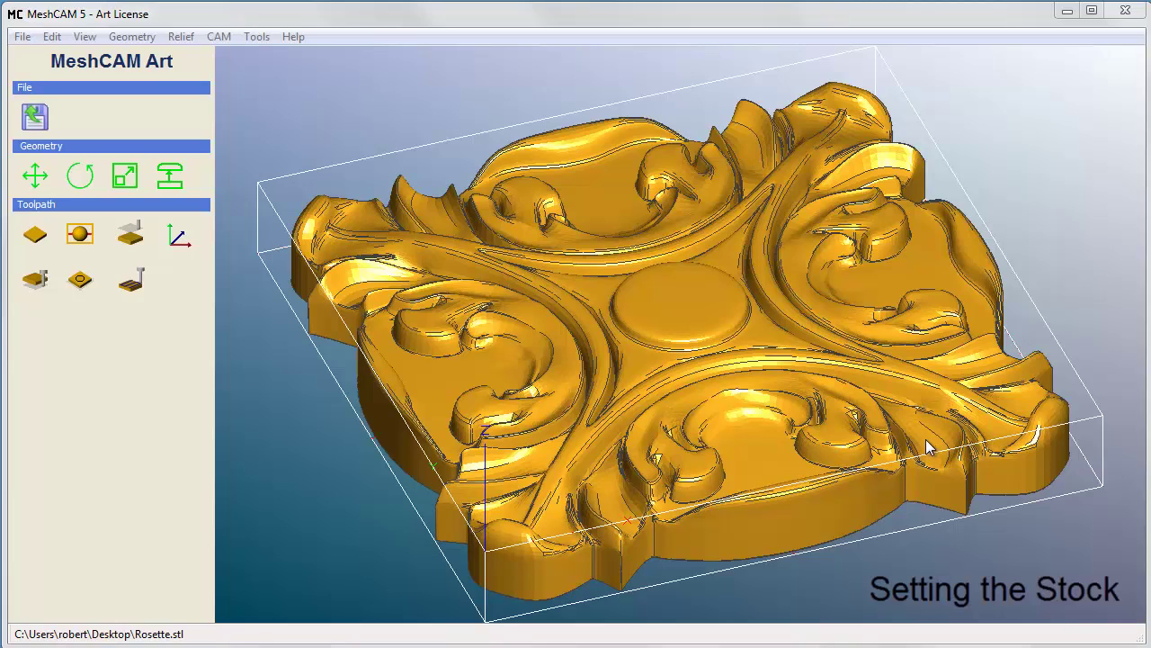
Define the stock with a 0.125 in margin on all four XY sides of the geometry, keeping it centred.
click(46, 240)
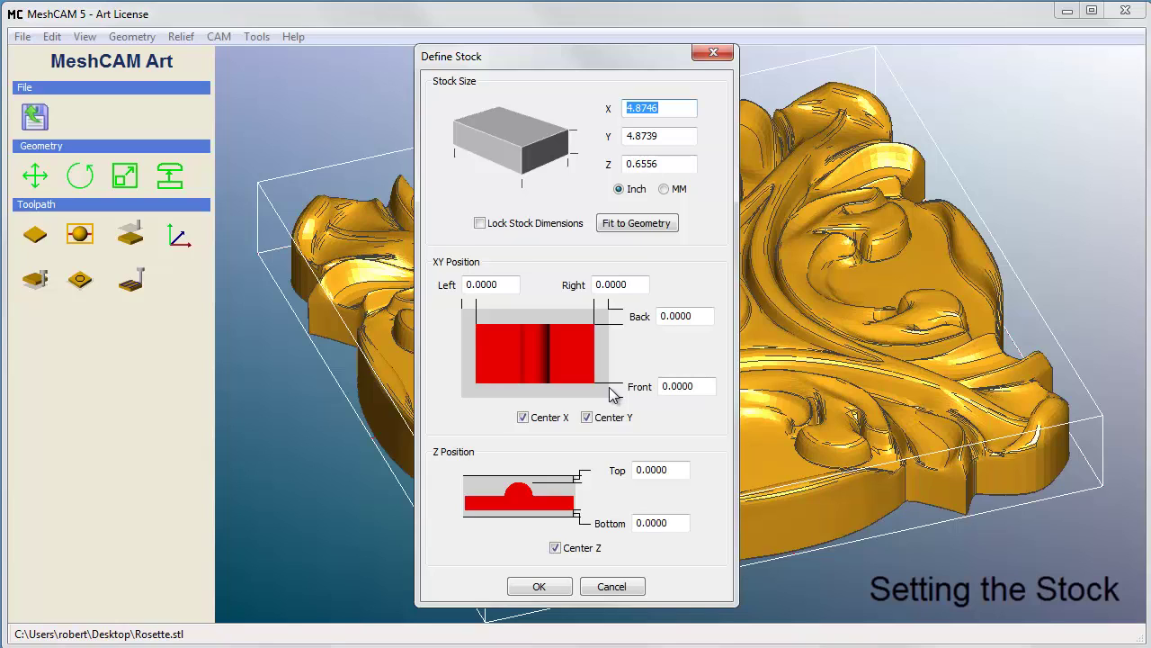
click(597, 284)
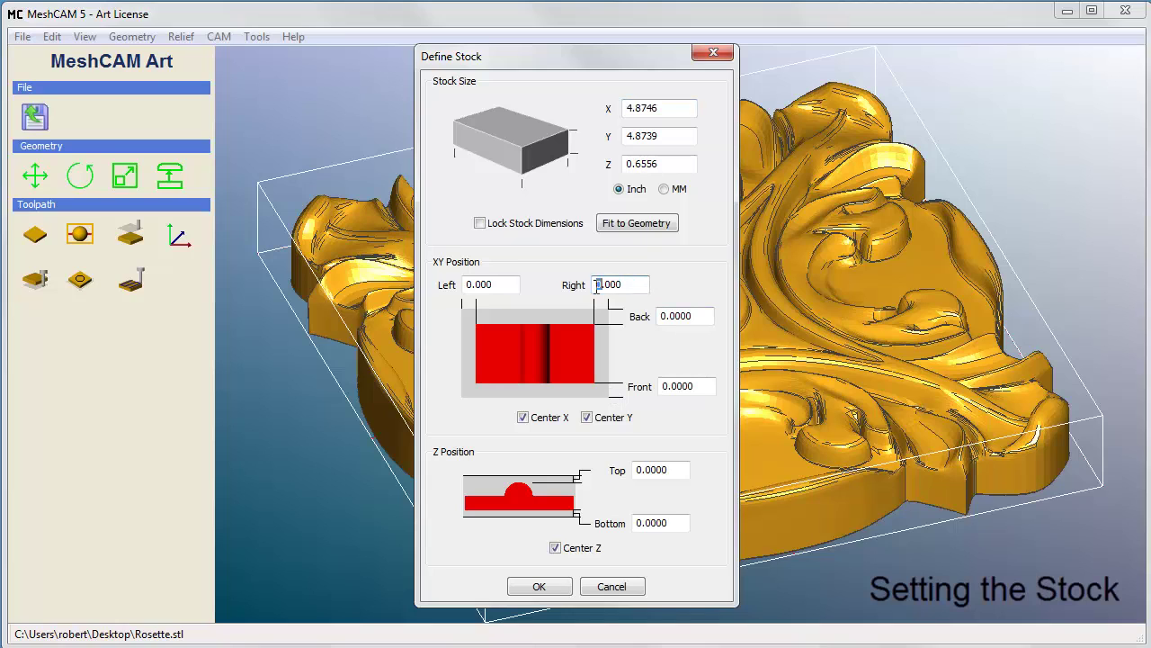
double_click(597, 284)
text(.125)
key(Tab)
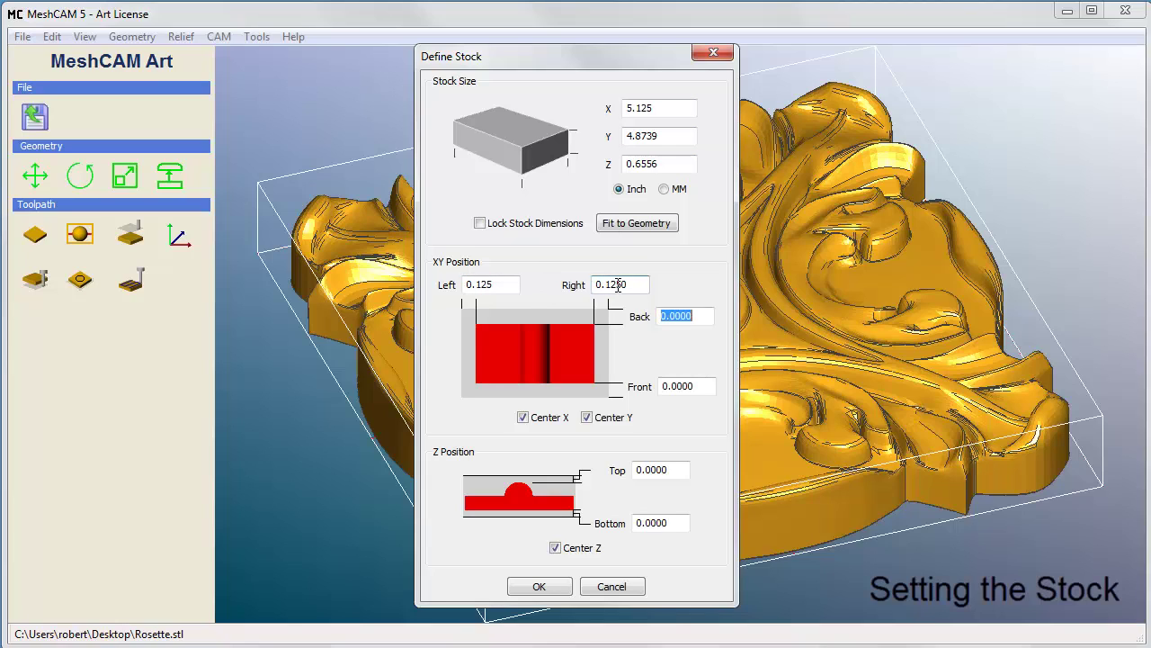
text(.125)
key(Tab)
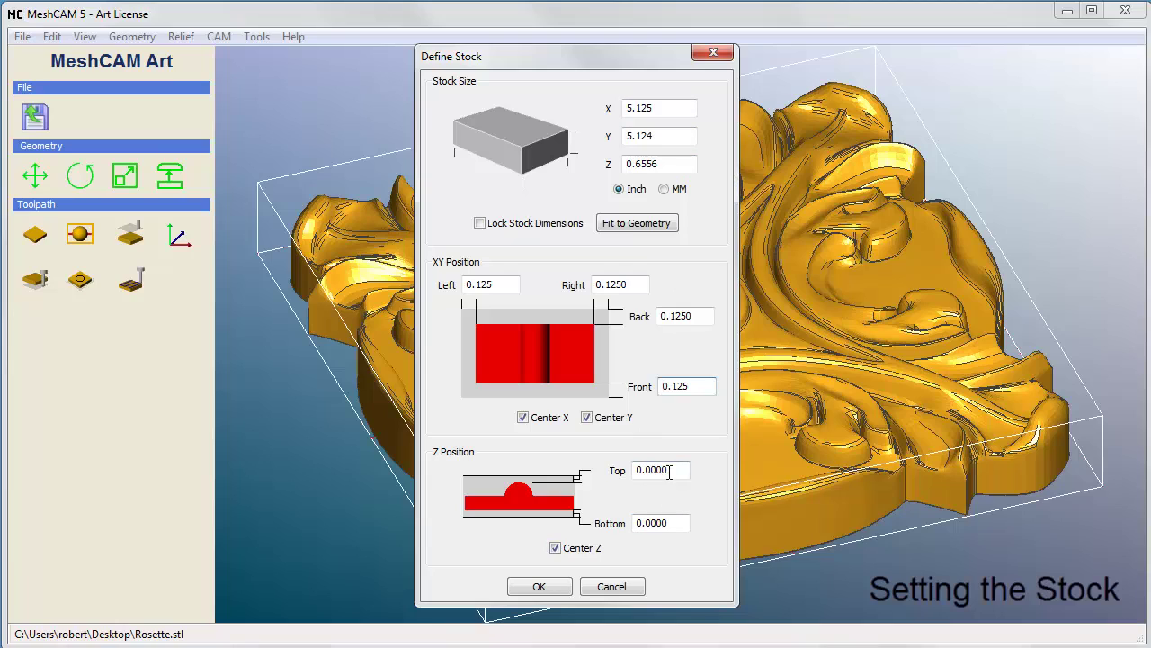
Add a 0.03 in stock margin above and below the geometry and apply the stock definition.
drag(670, 470, 630, 470)
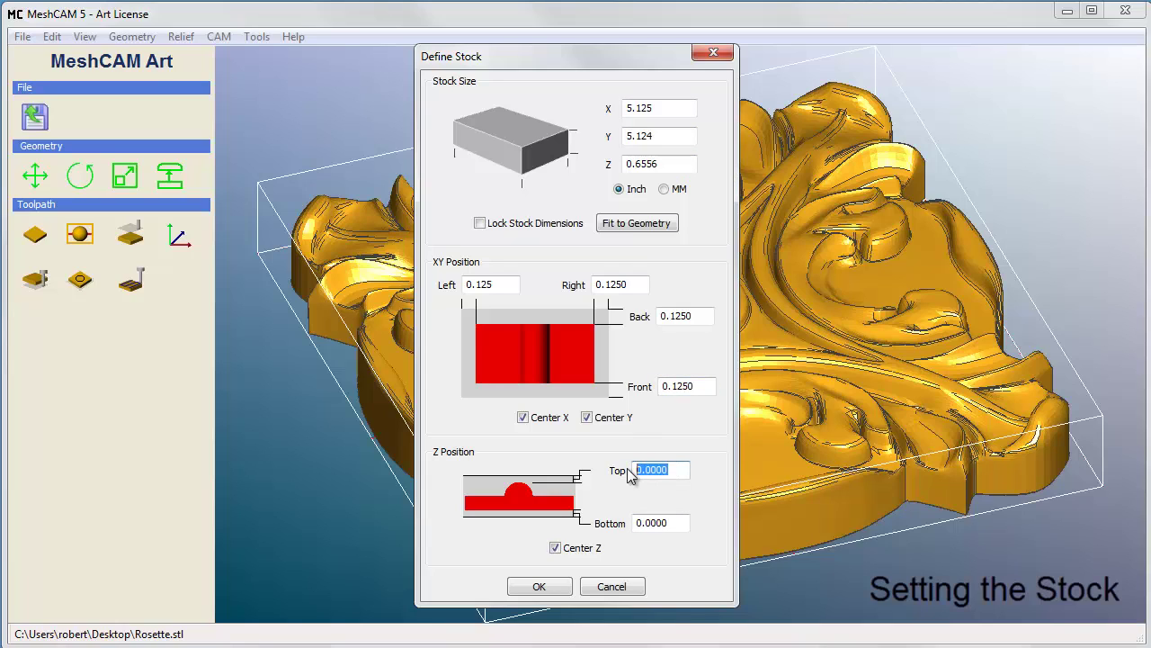
text(.30)
key(BackSpace)
key(BackSpace)
text(03)
key(Tab)
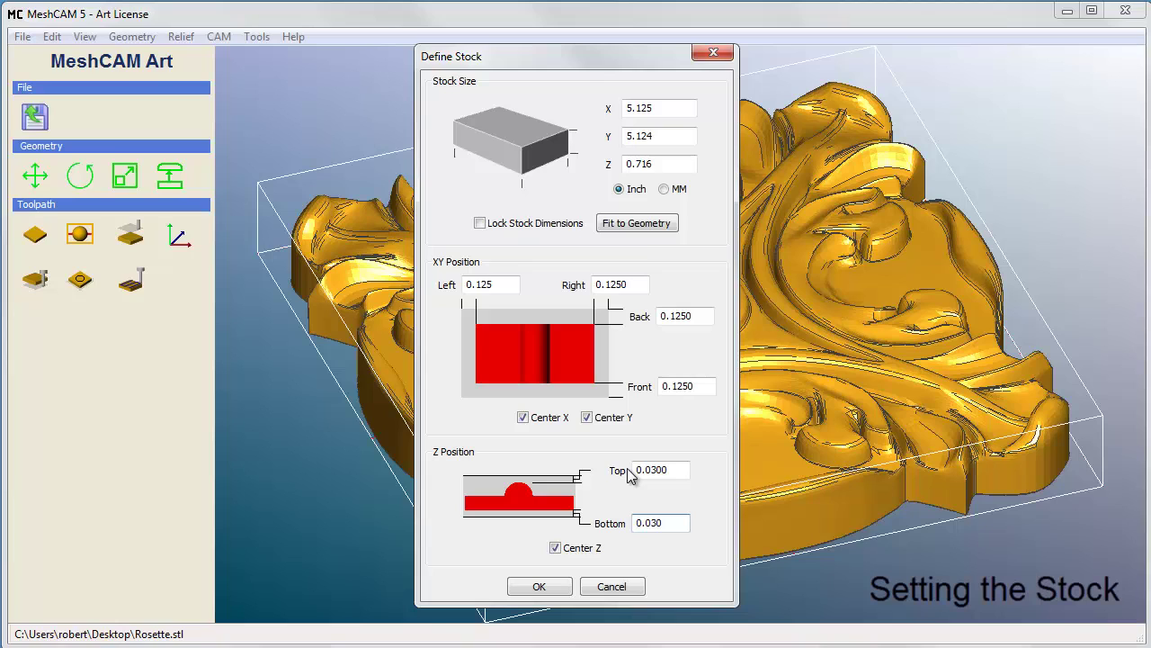
click(540, 587)
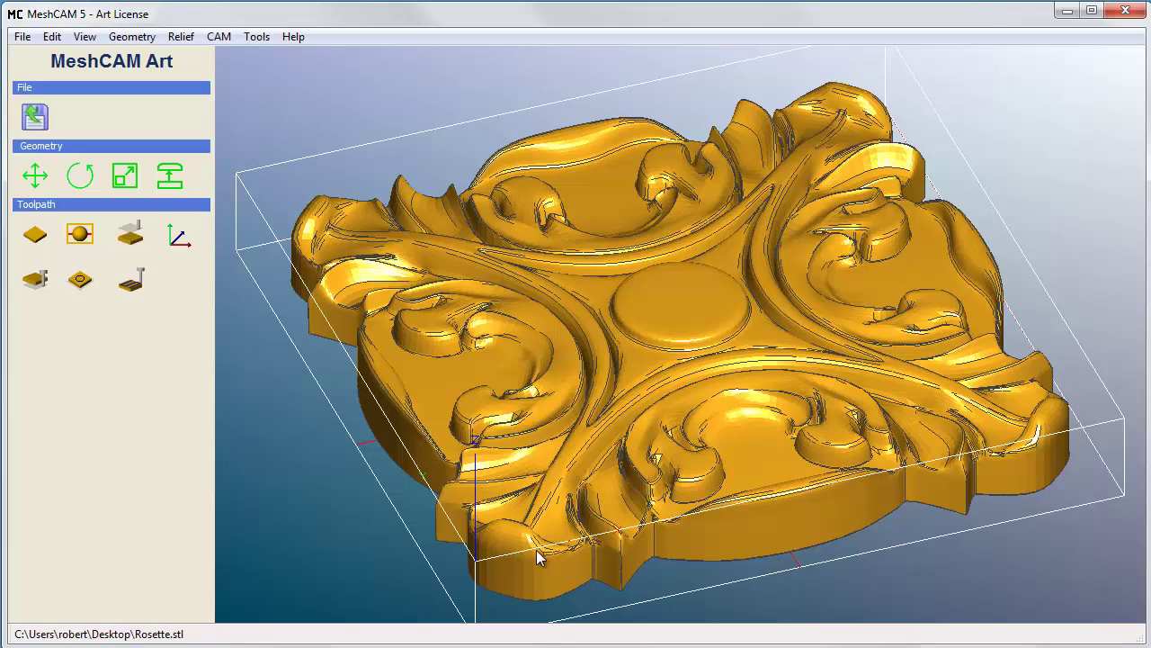
Set the program zero's XY position to the centre of the stock.
drag(915, 501, 635, 485)
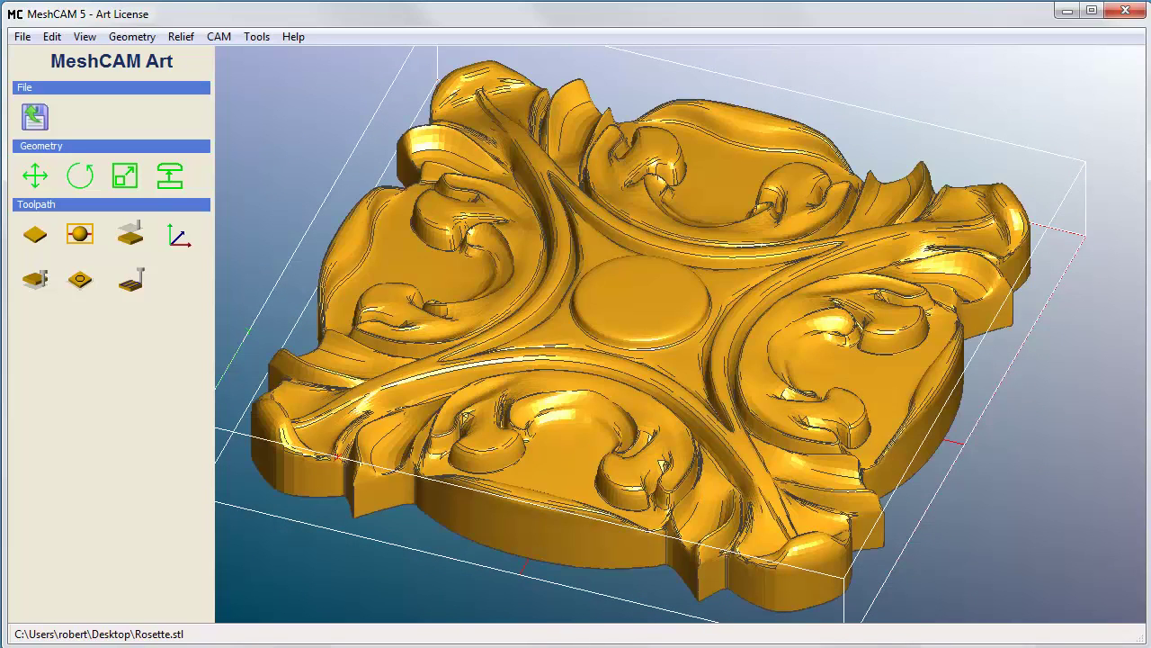
drag(817, 575, 928, 265)
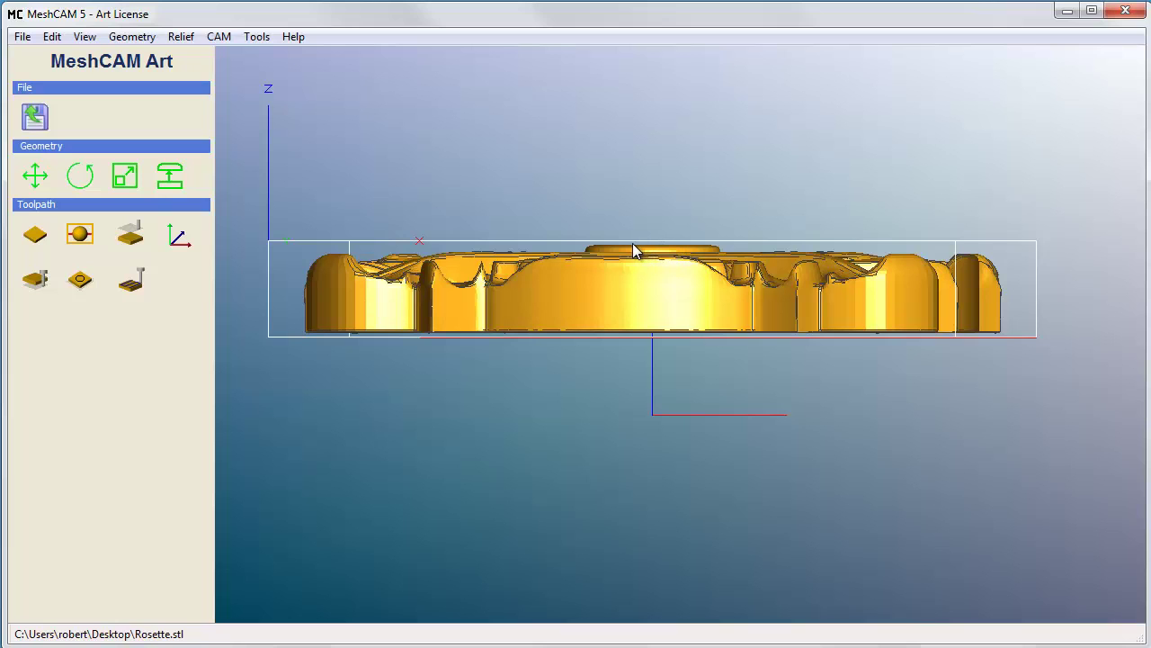
drag(633, 243, 808, 502)
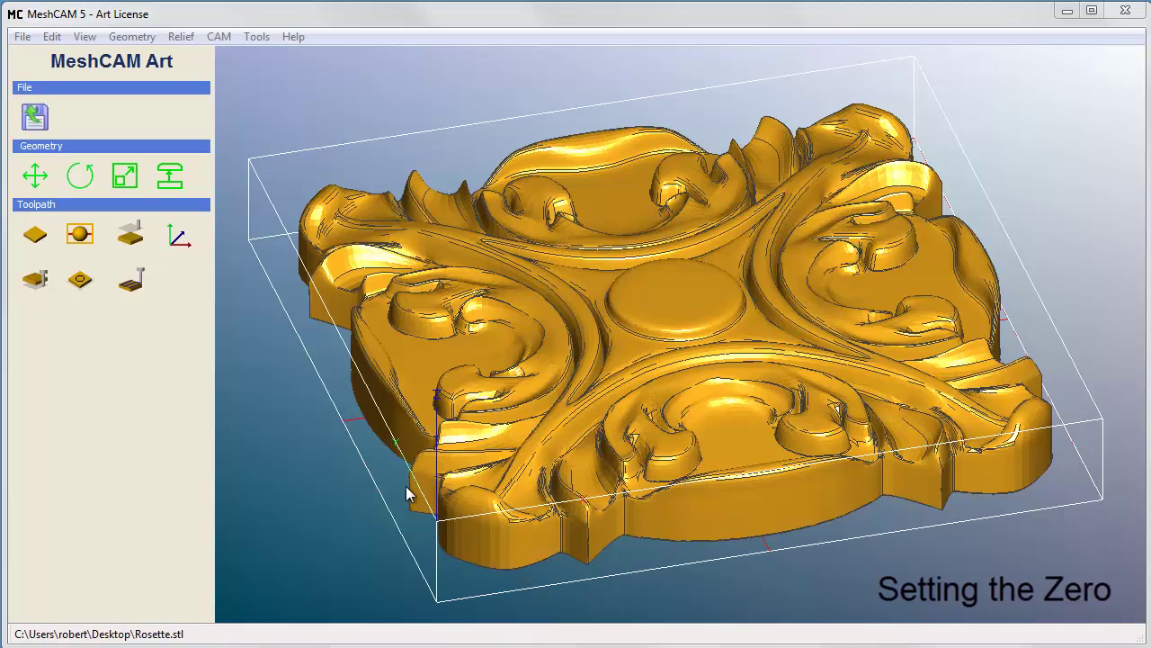
click(180, 249)
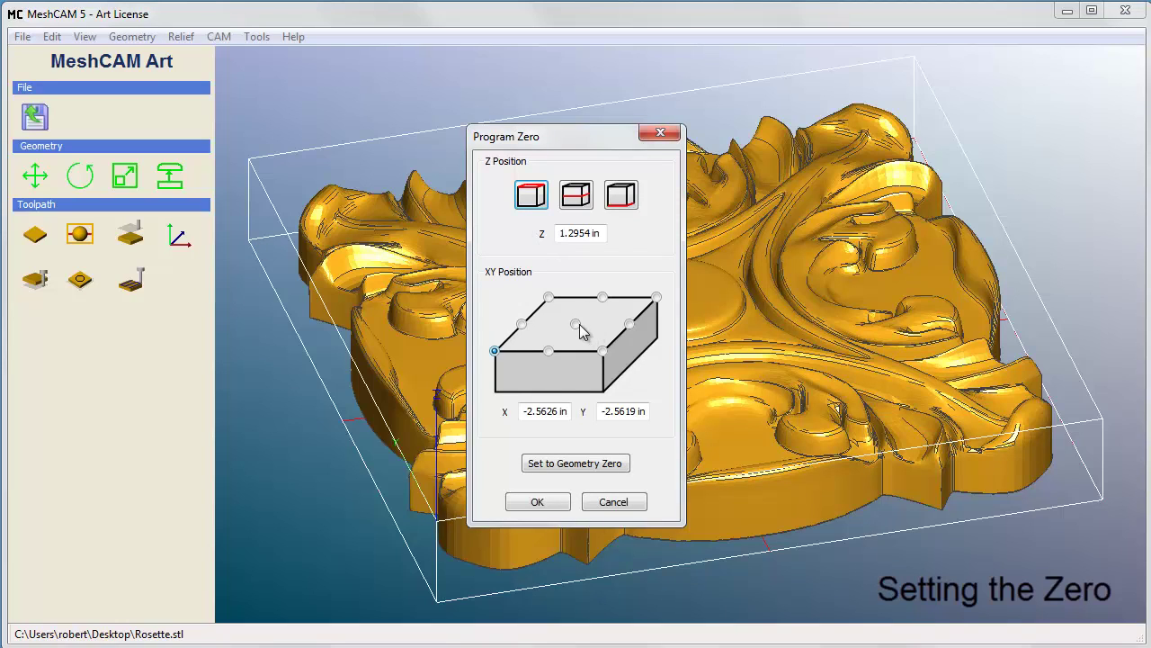
click(577, 325)
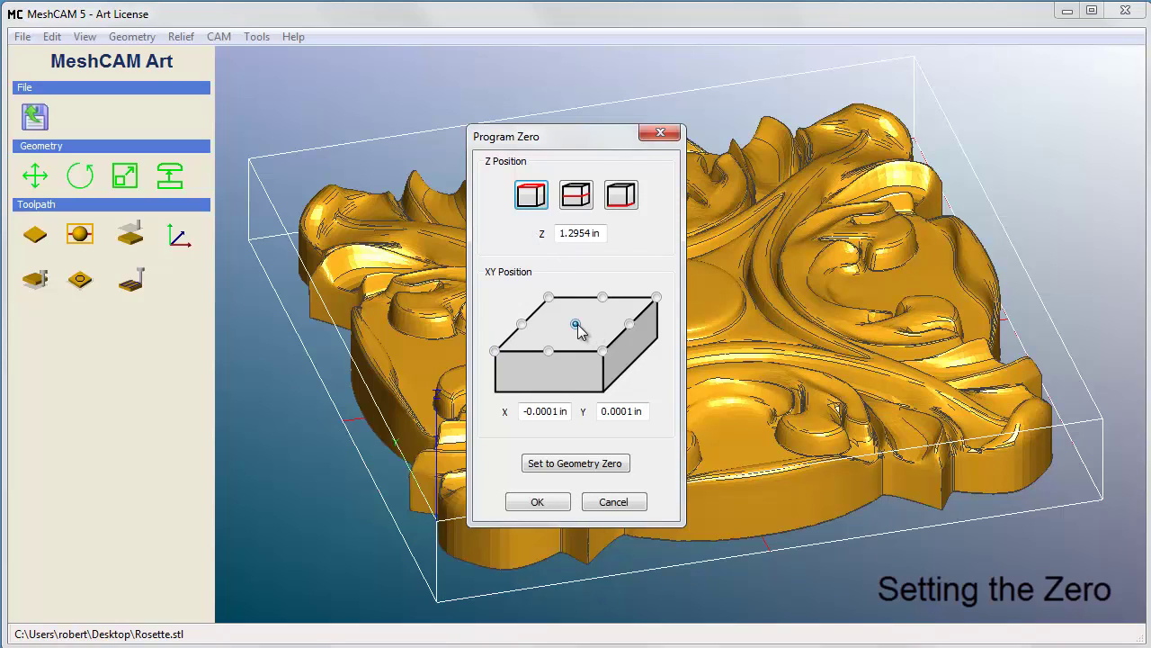
click(536, 502)
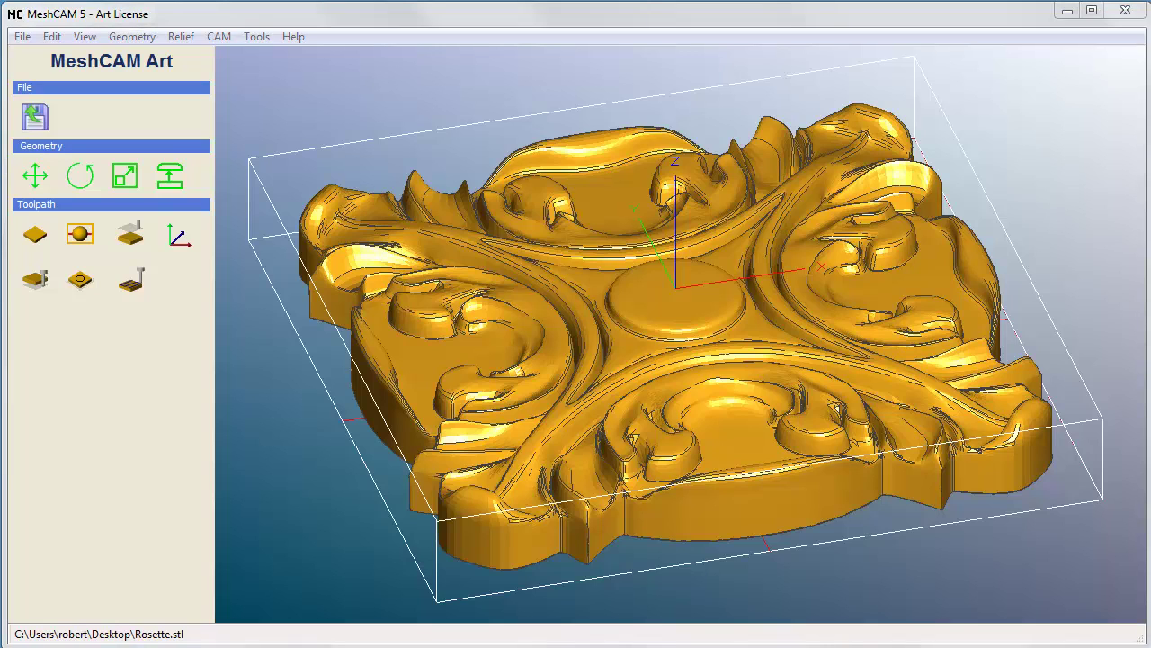
Generate the roughing and X-direction parallel finish toolpaths for the whole stock using the existing toolpath parameters.
click(135, 285)
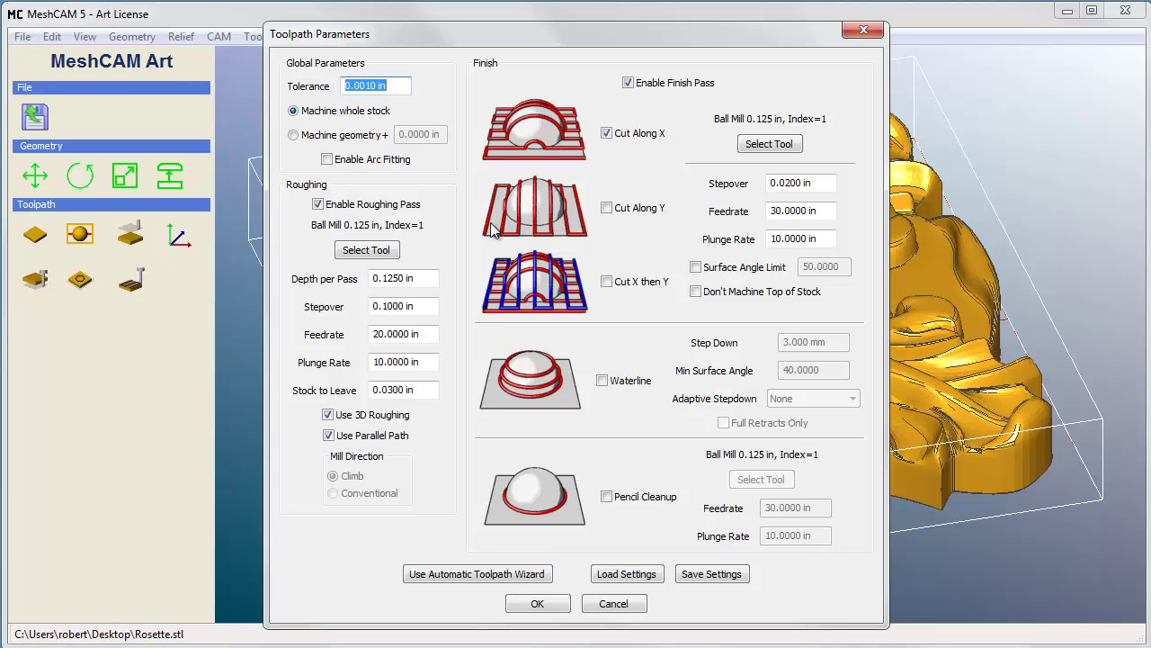
click(398, 85)
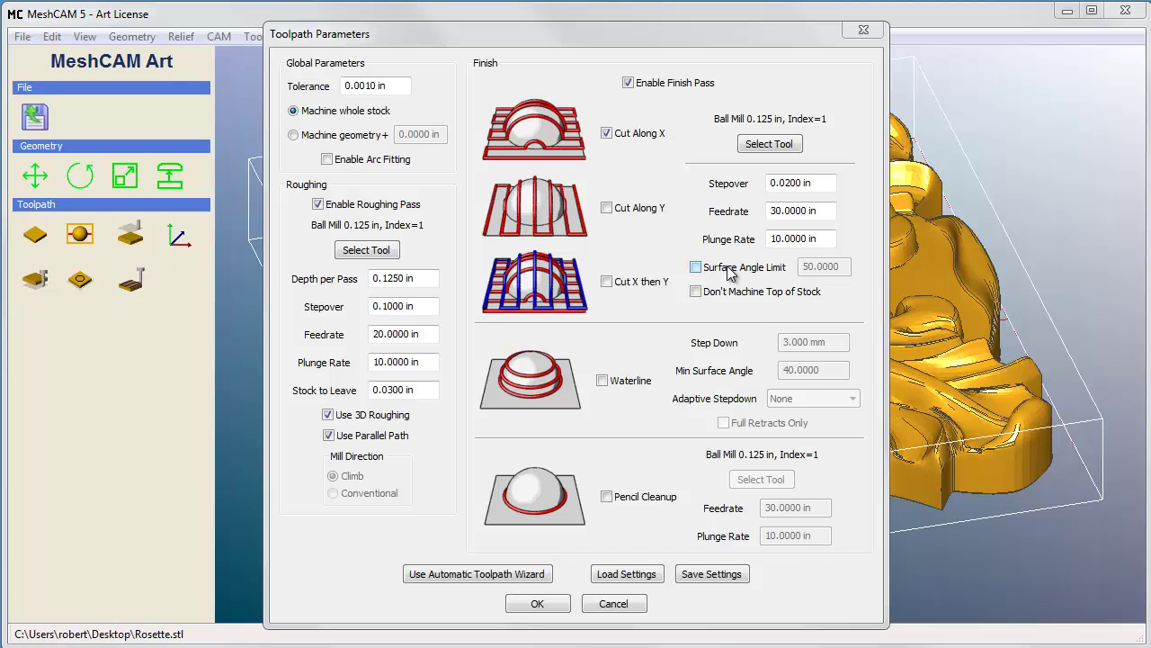
click(558, 603)
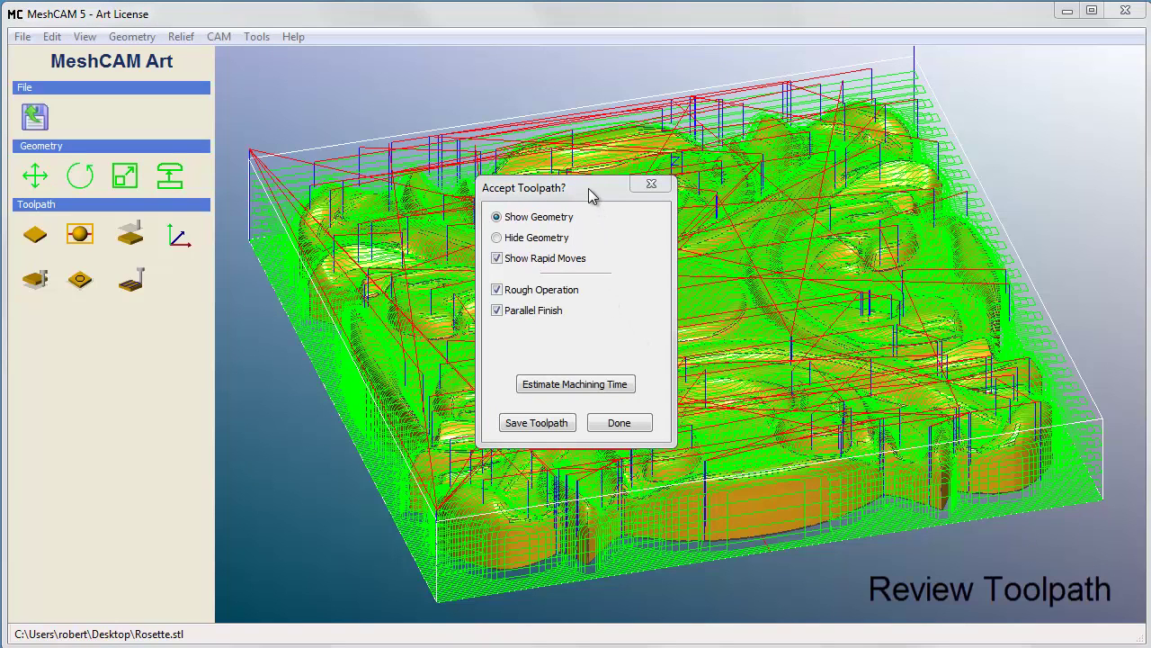
Examine the parallel finish and rough operation toolpaths separately over the geometry, and show both again.
drag(591, 188, 183, 250)
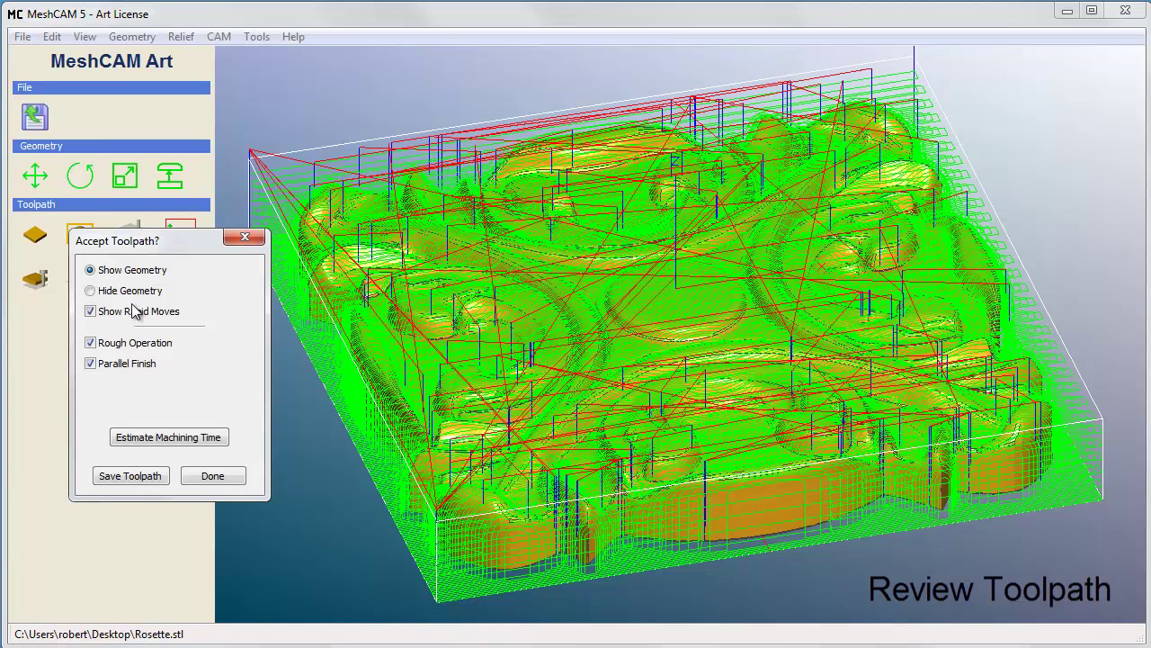
click(103, 347)
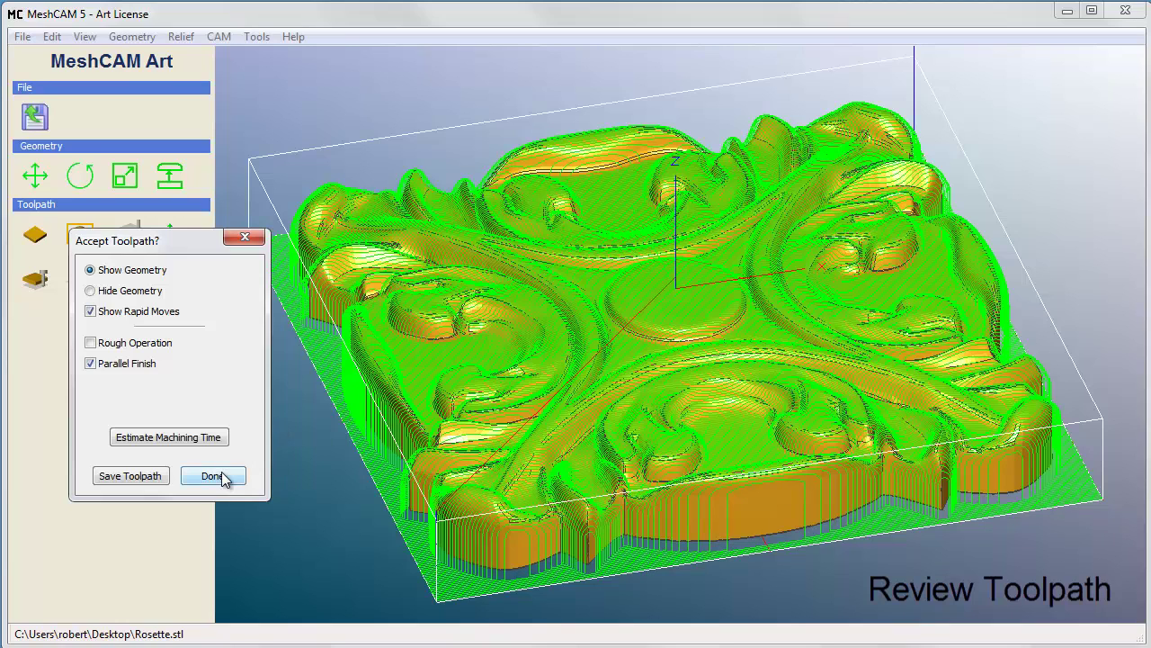
click(112, 344)
click(110, 364)
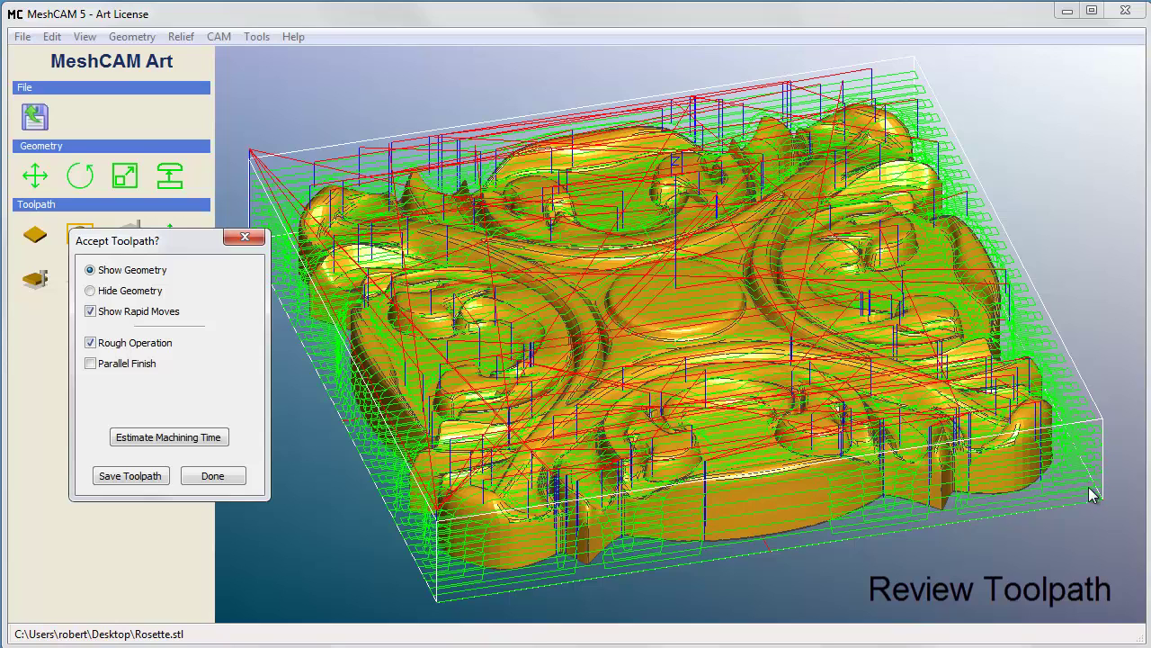
click(91, 363)
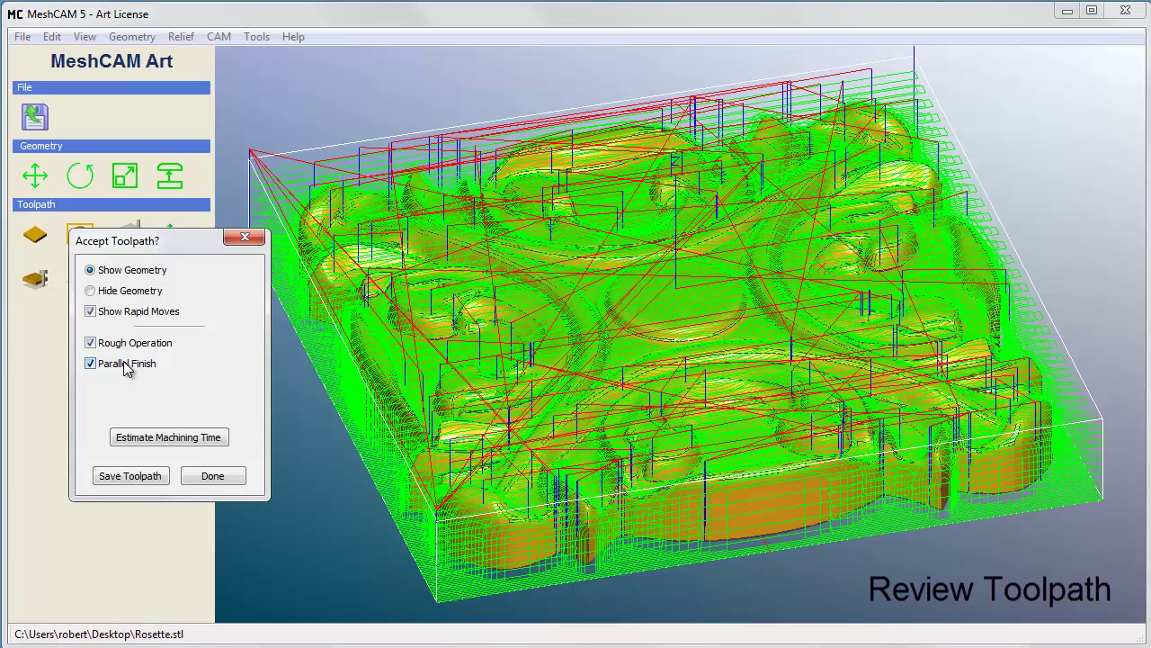
Save the toolpath as "toolpath" in the Documents library in Mach3-Inch (*.nc) format and finish the toolpath review.
click(141, 478)
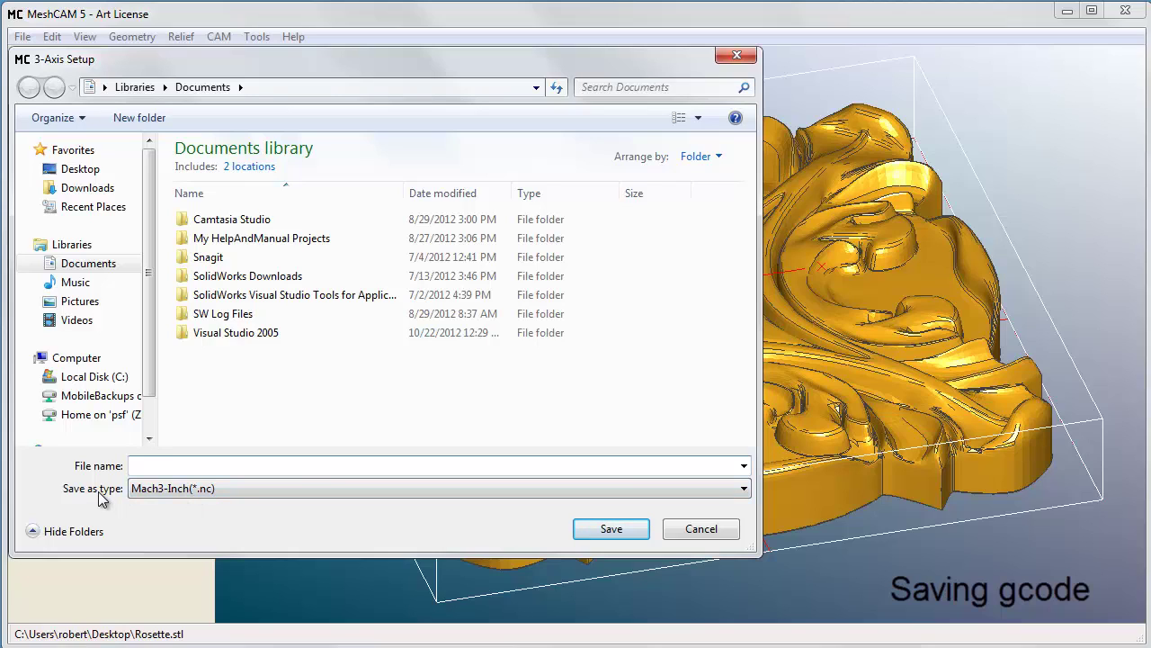
click(160, 493)
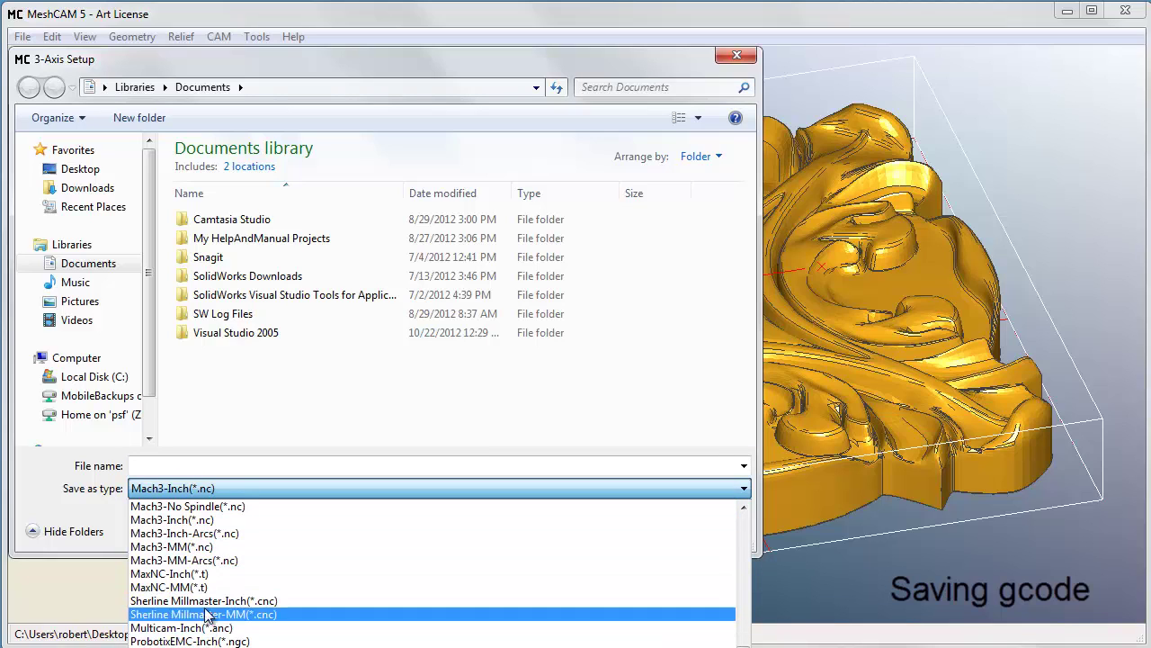
click(191, 519)
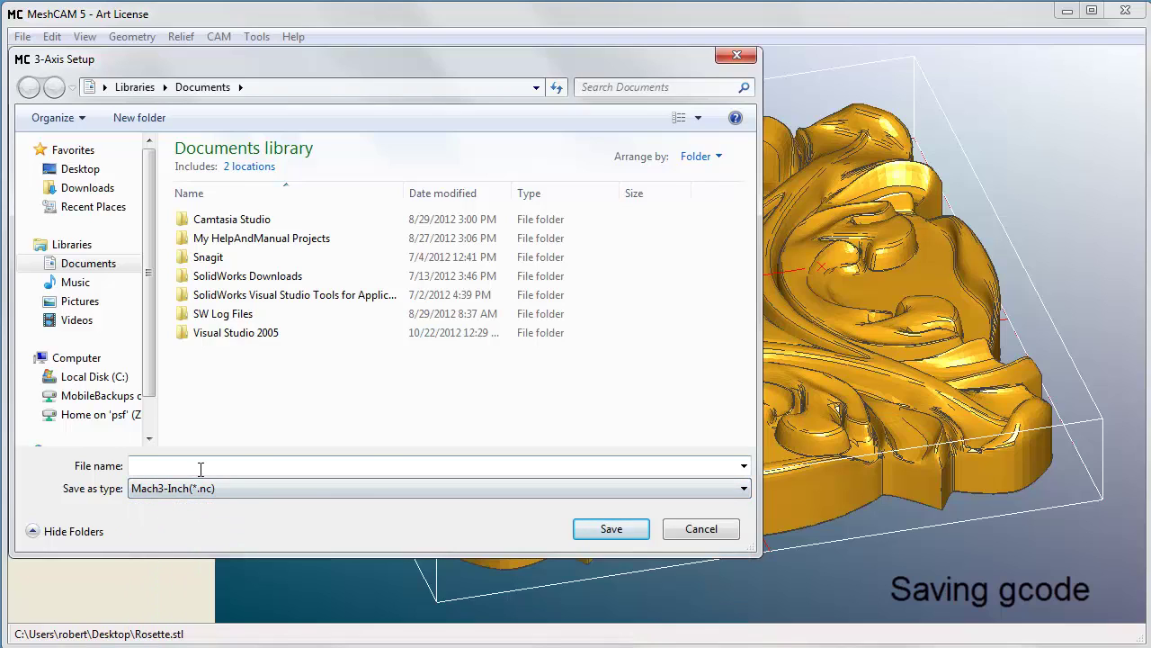
click(402, 464)
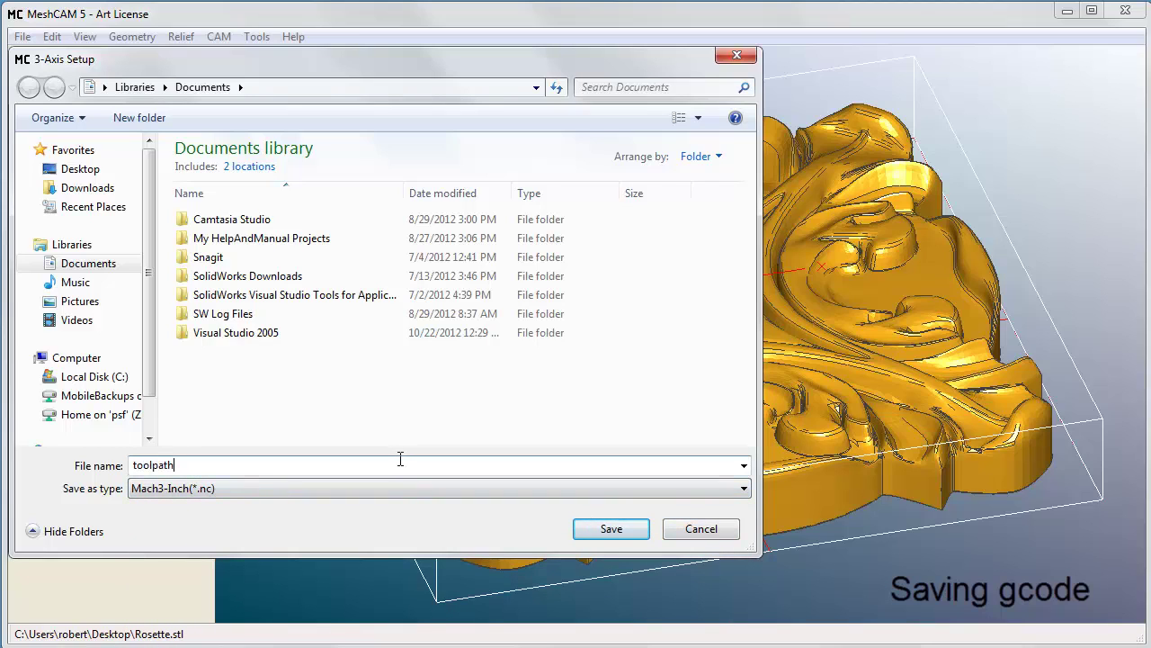
key(Return)
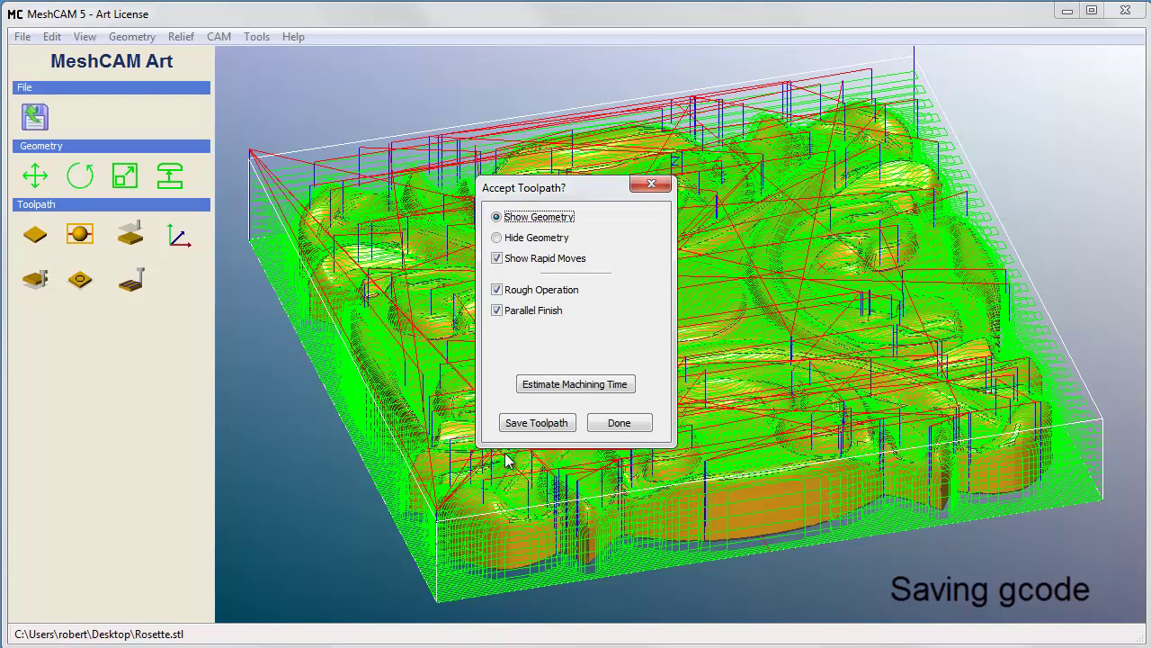
click(647, 424)
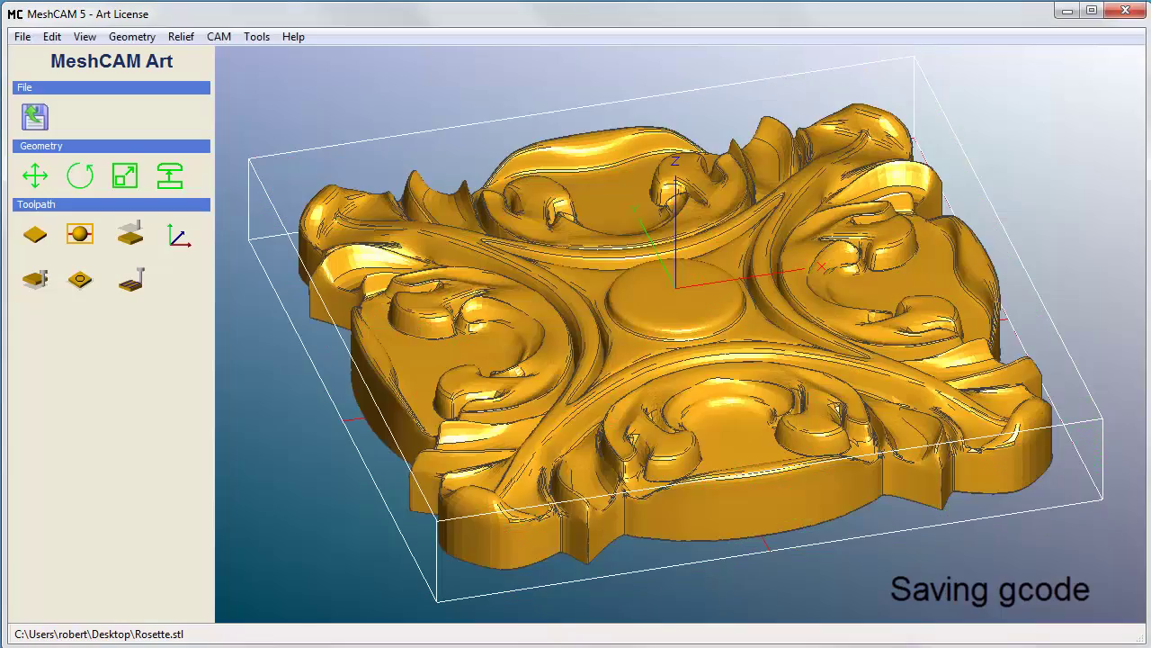